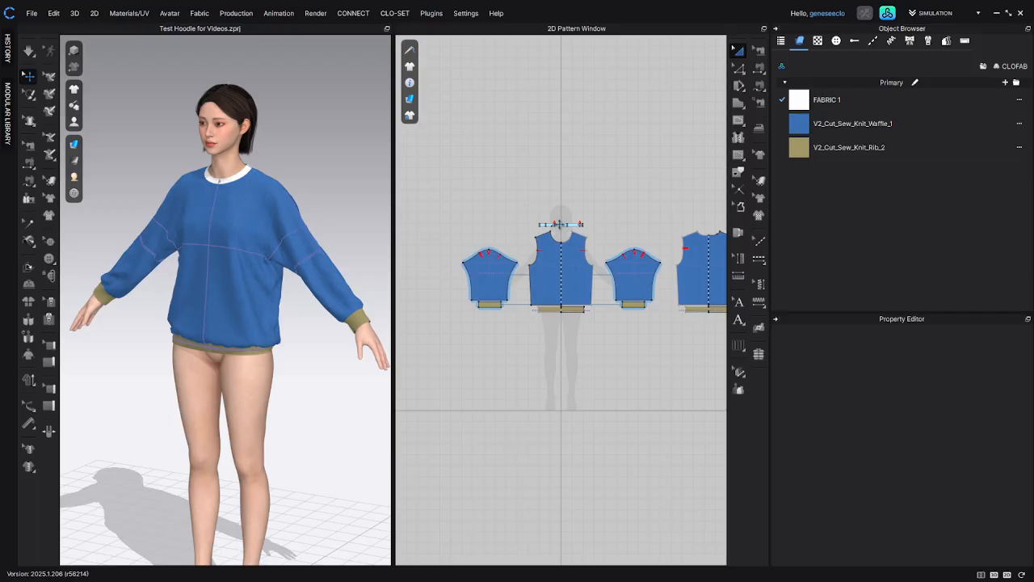
Step: Delete the white FABRIC 1 neckband pattern piece above the front bodice
left_click(739, 51)
left_click(739, 51)
left_click(561, 225)
left_click(565, 225)
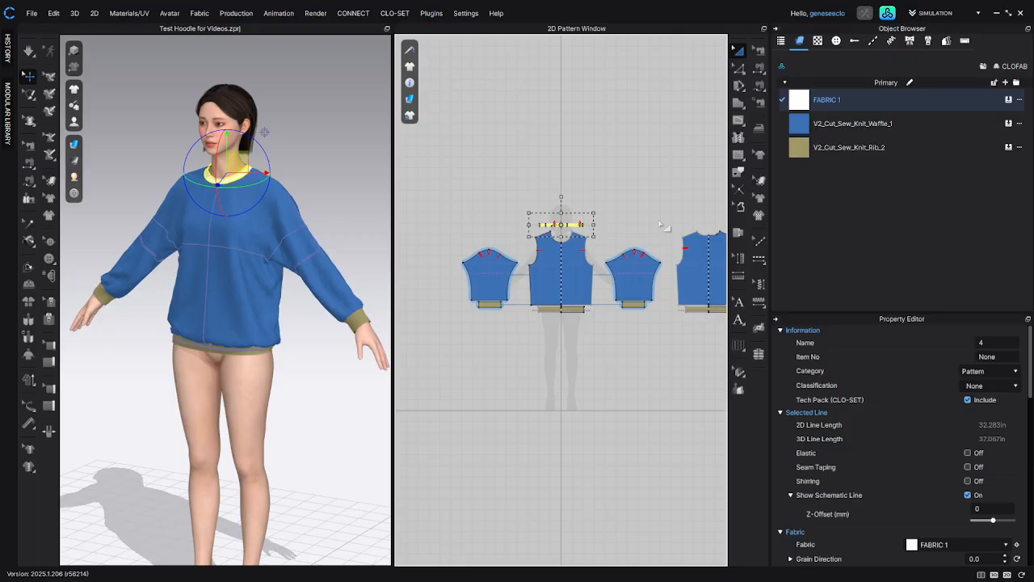
key("Delete")
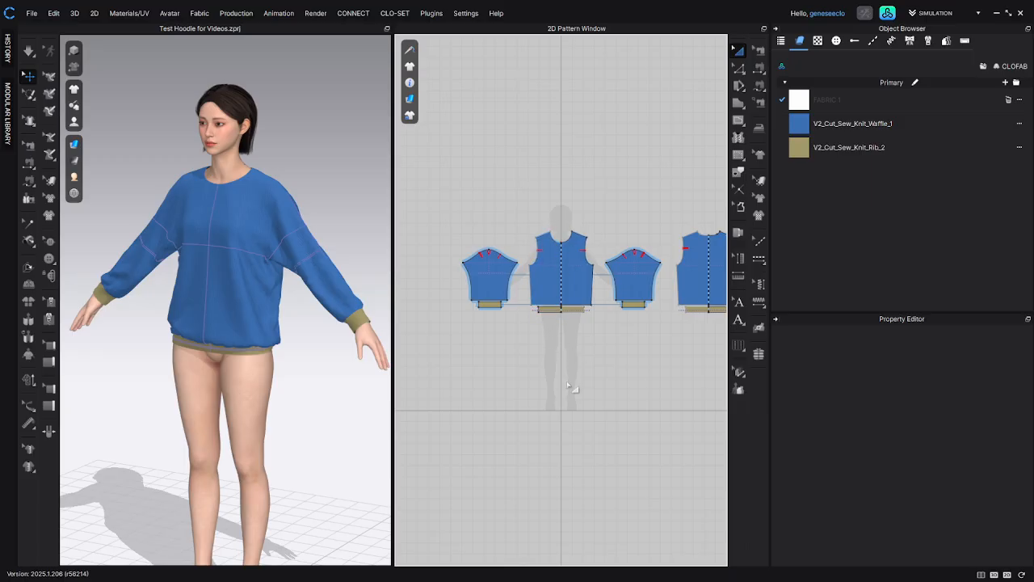
Step: Draw vertical internal lines down the centre of the front bodice, from neckline to hem, and across the front hem rib
scroll(569, 333, "down", 4)
scroll(569, 330, "up", 8)
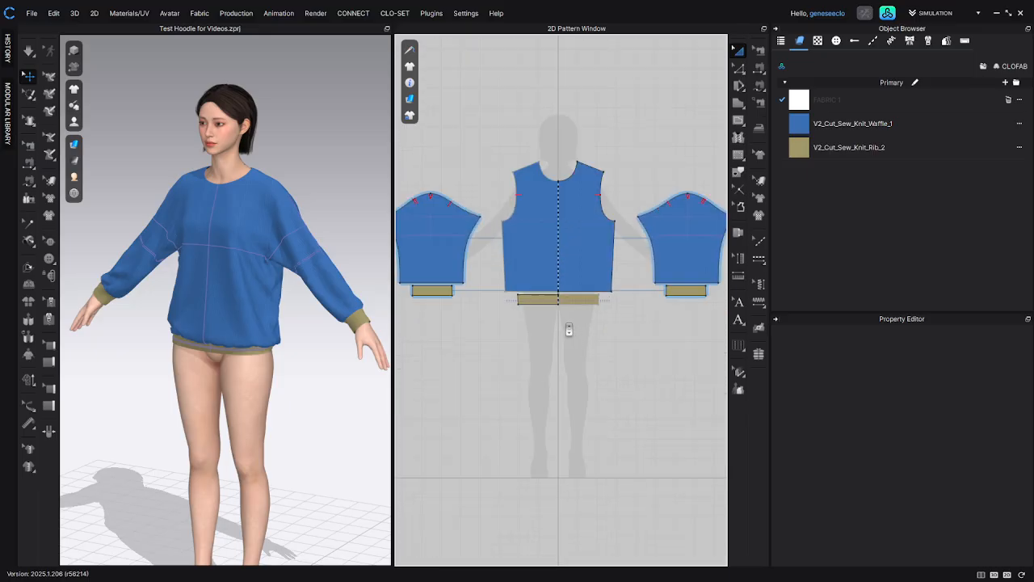
scroll(569, 330, "up", 5)
scroll(559, 360, "up", 2)
middle_click_drag(559, 360, 577, 519)
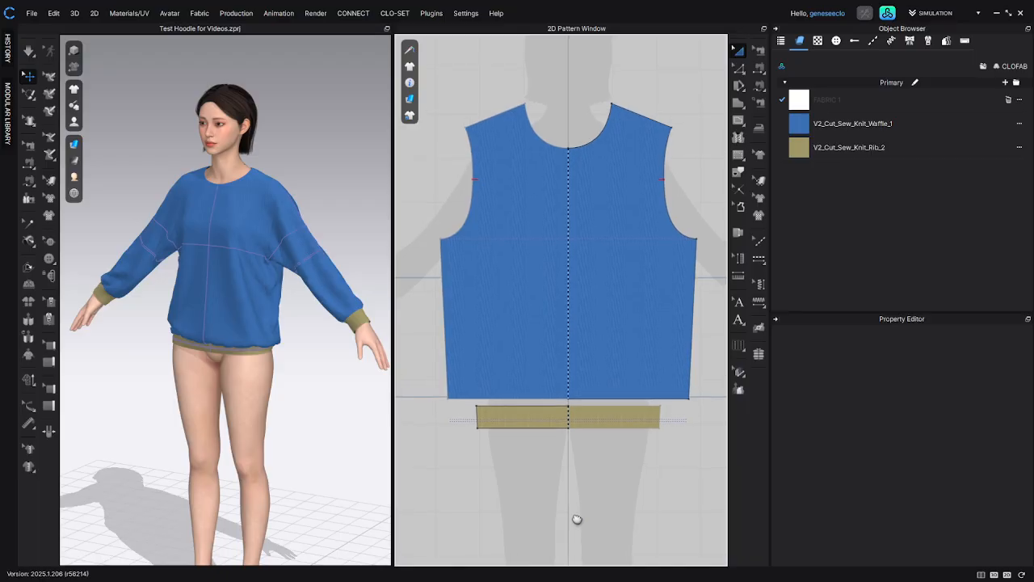
scroll(577, 519, "up", 2)
middle_click_drag(568, 341, 557, 458)
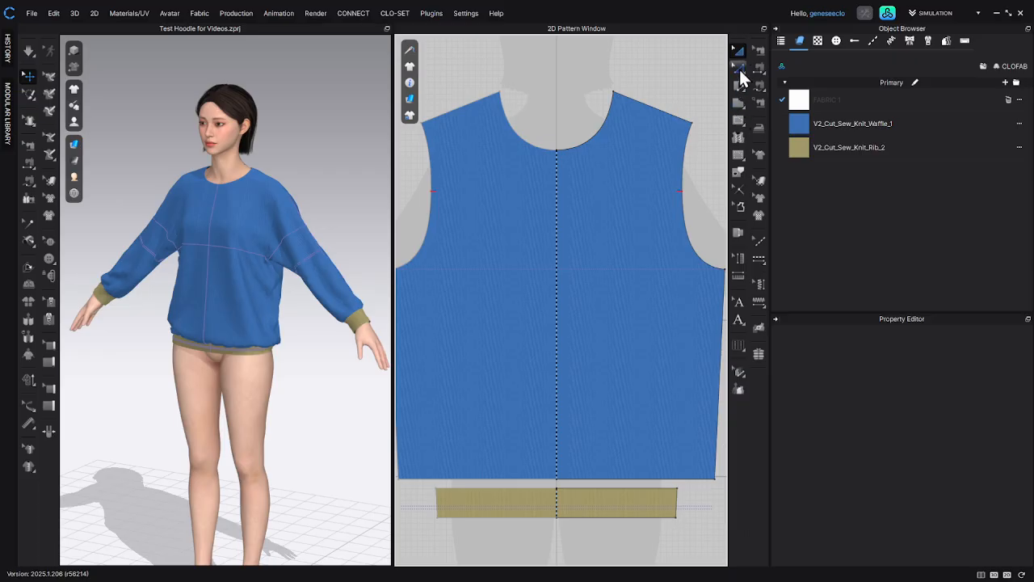
left_click(739, 122)
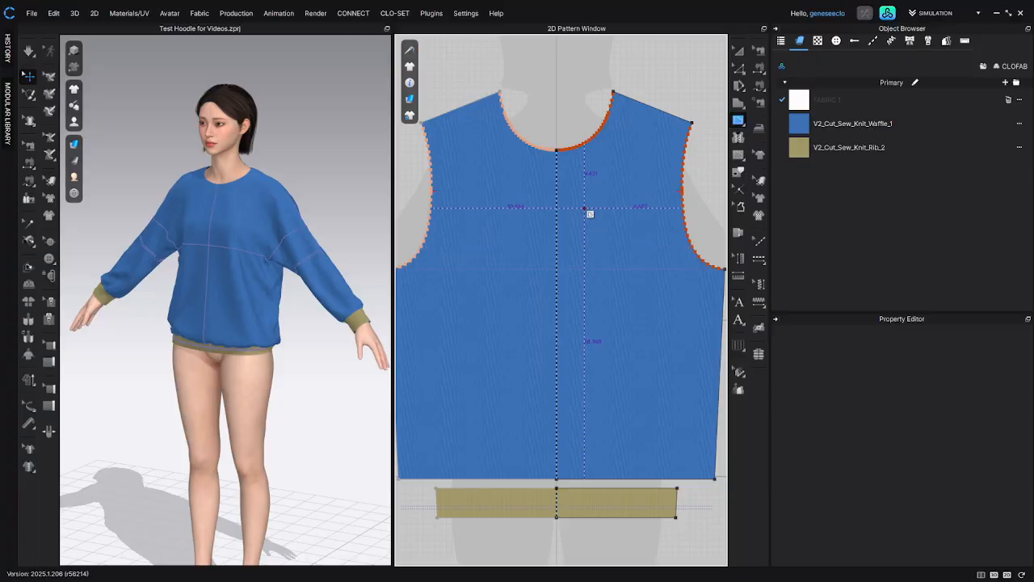
left_click(557, 151)
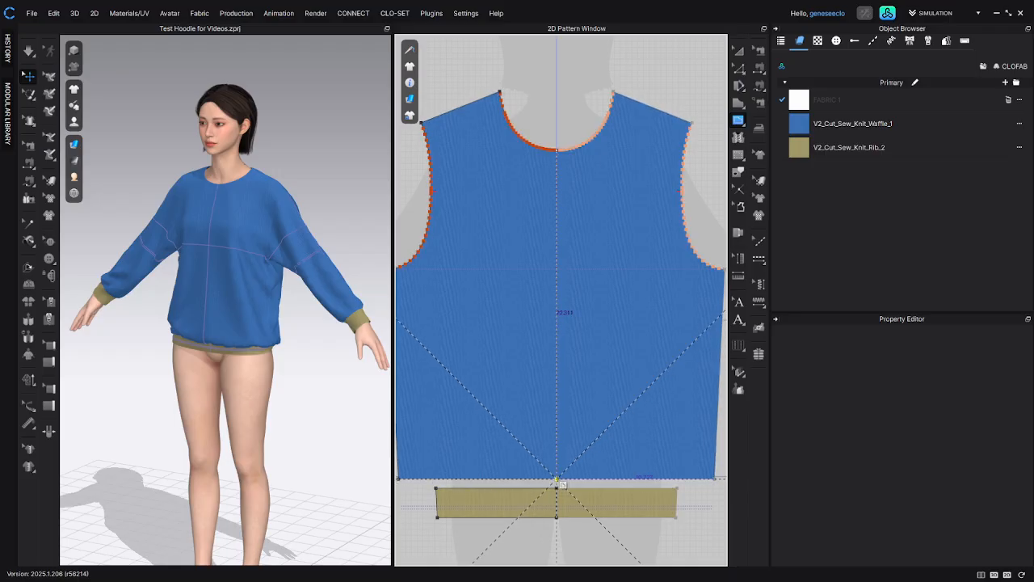
left_click(557, 479)
double_click(557, 478)
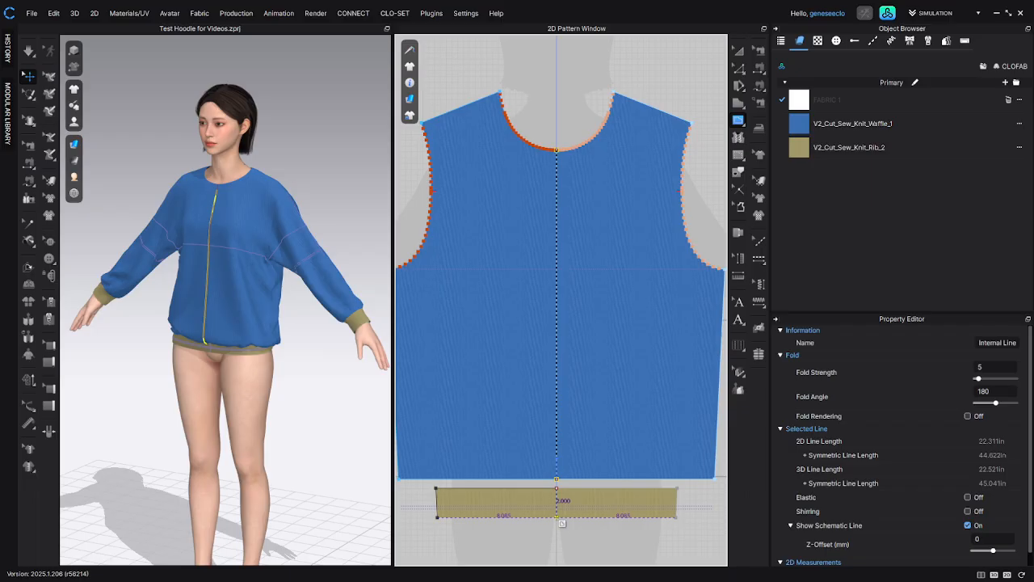
left_click(562, 523)
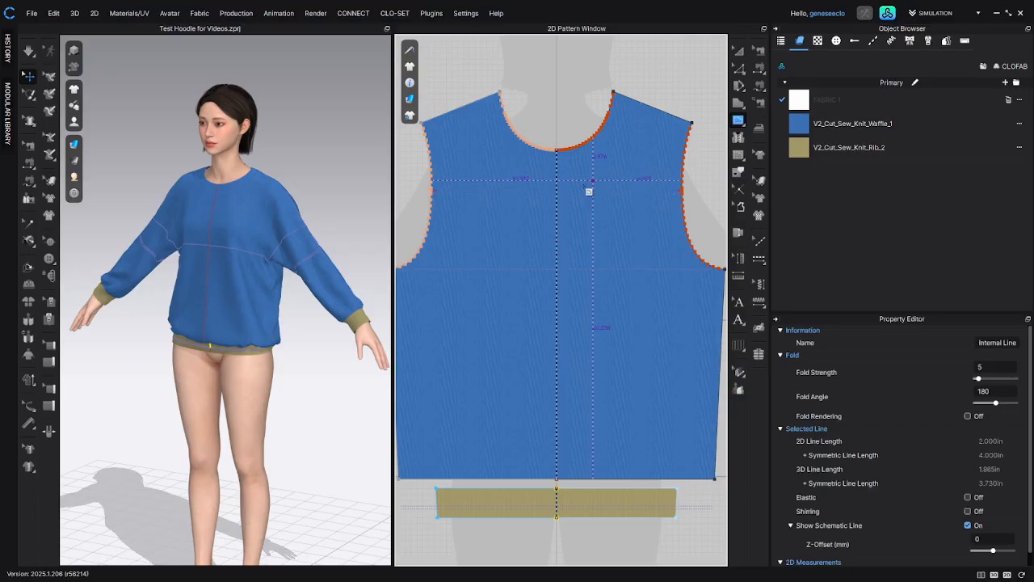
double_click(557, 480)
Step: Cut the front bodice and the front hem rib into separate halves along their centre internal lines
left_click(739, 70)
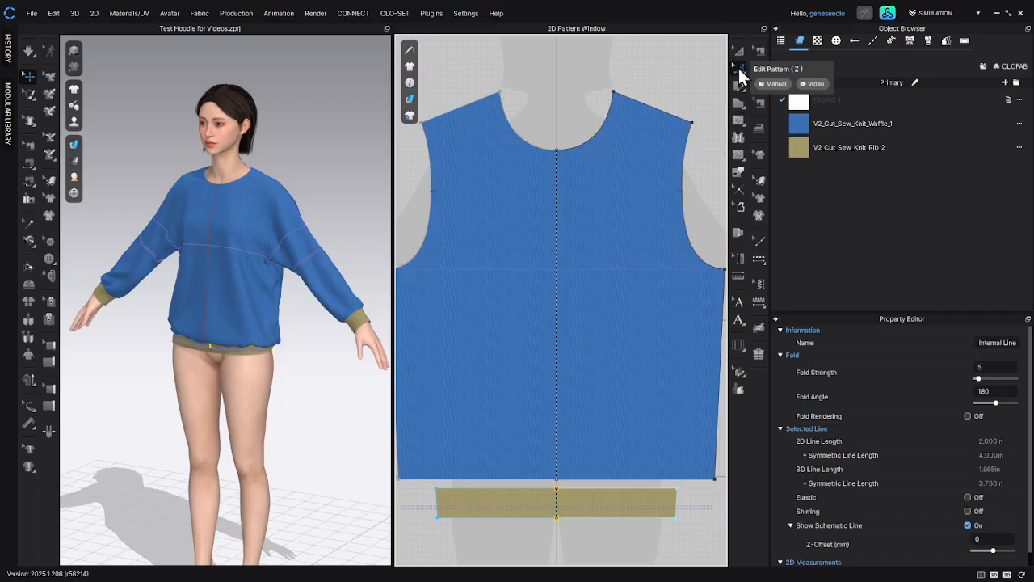
right_click(557, 377)
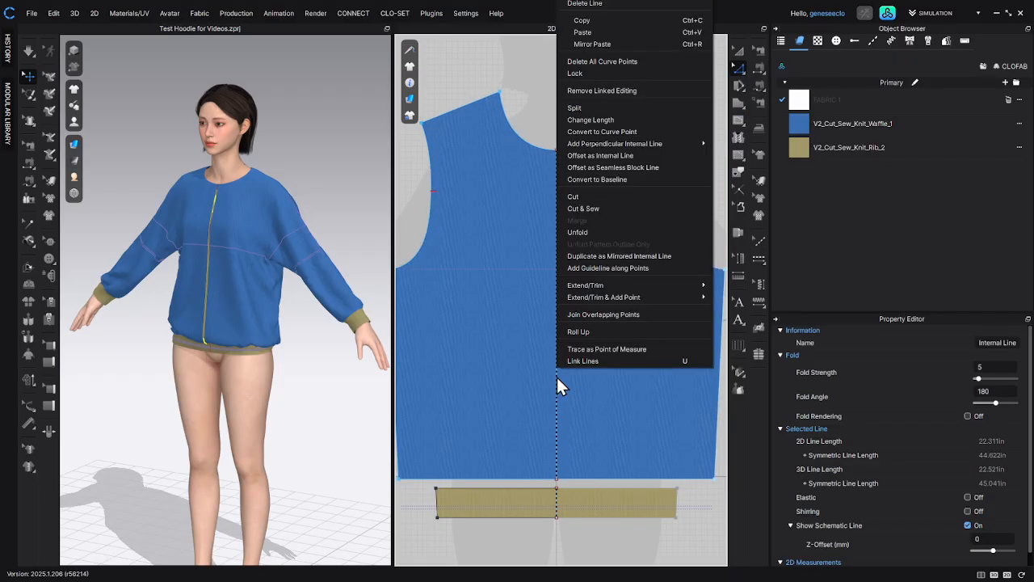
left_click(592, 196)
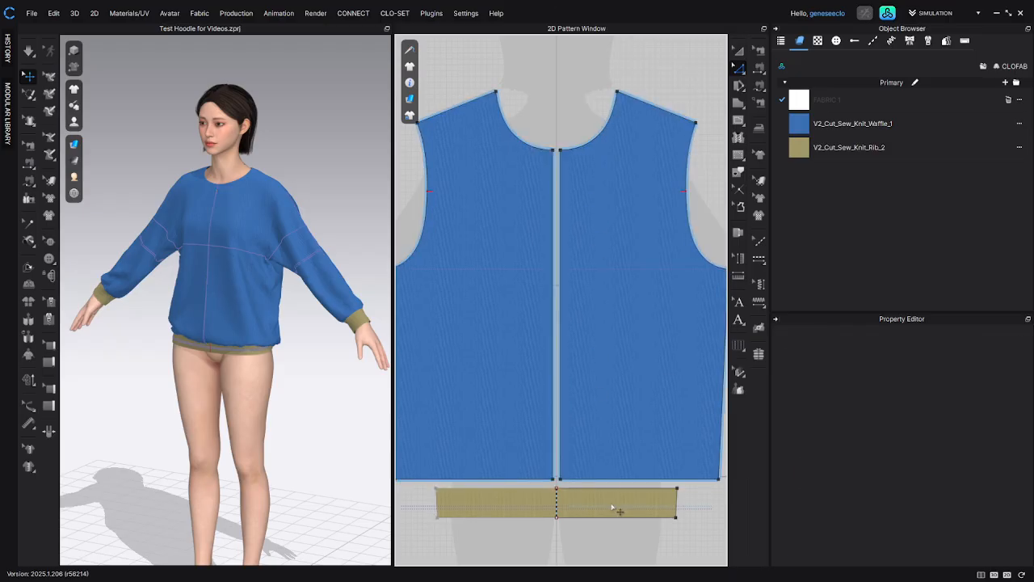
right_click(556, 509)
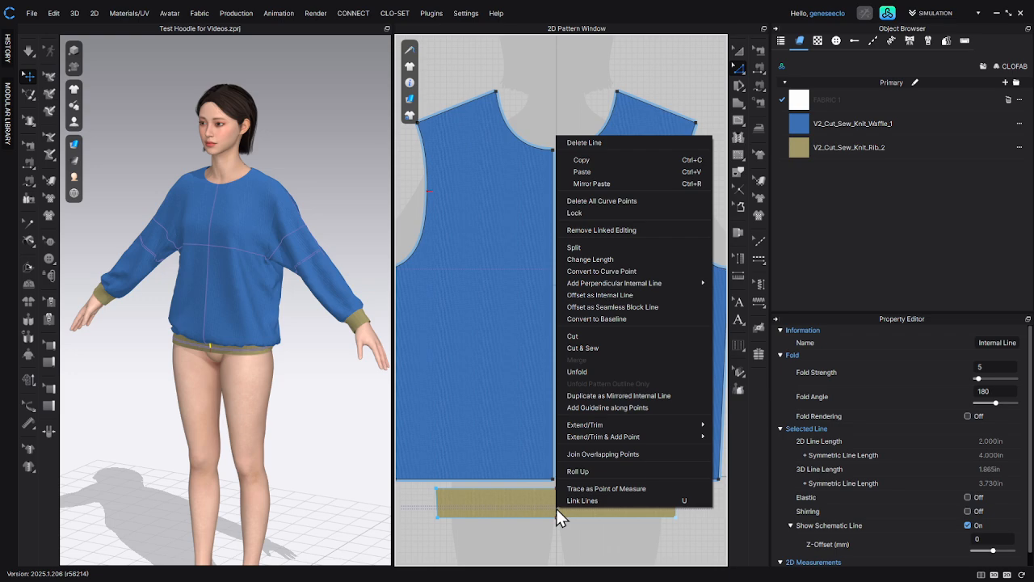
left_click(572, 335)
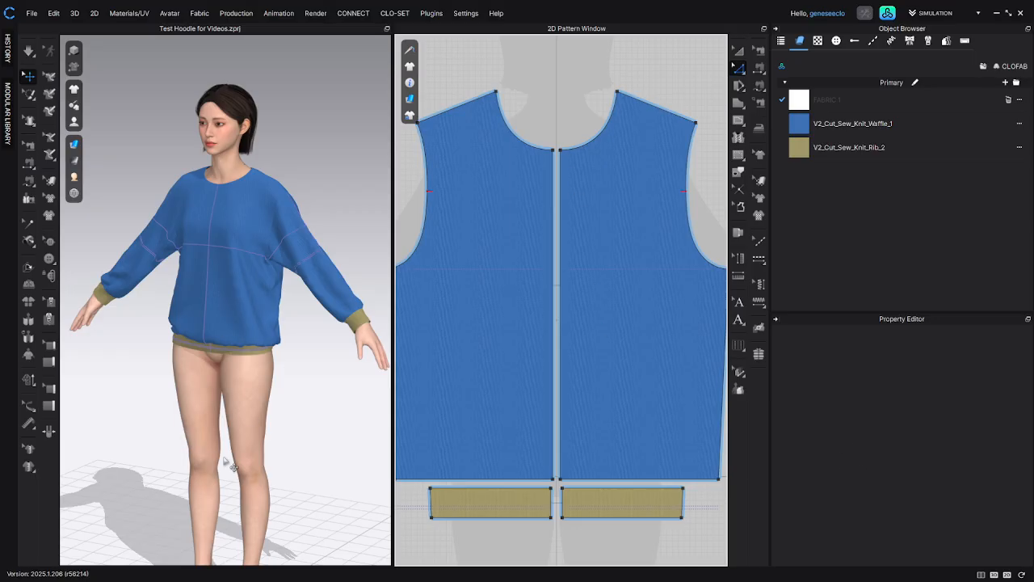
Step: Simulate the garment so the cut front panels fall open on the avatar
scroll(209, 362, "up", 8)
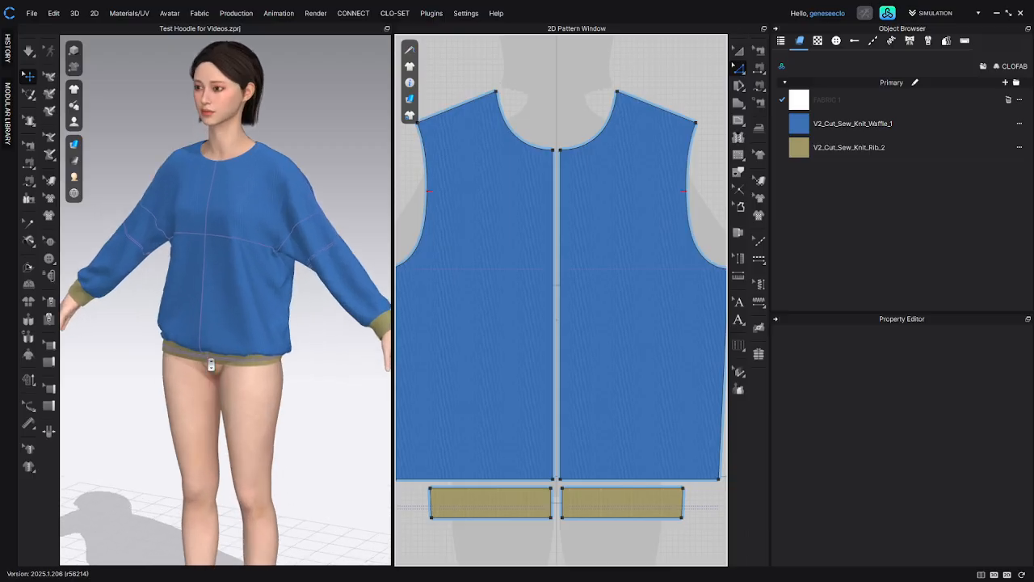
scroll(238, 351, "up", 6)
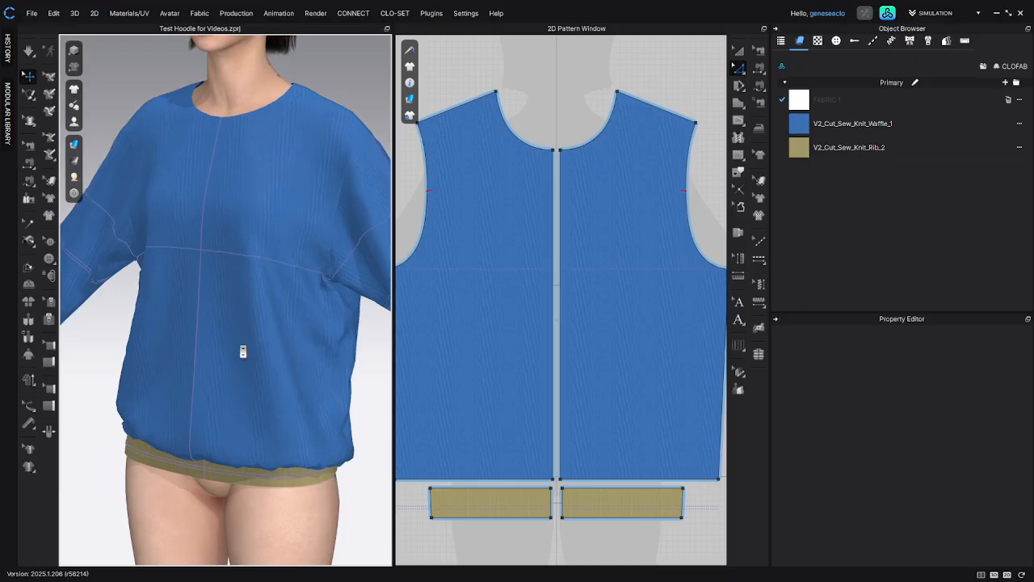
middle_click_drag(233, 377, 240, 407)
right_click_drag(242, 417, 256, 416)
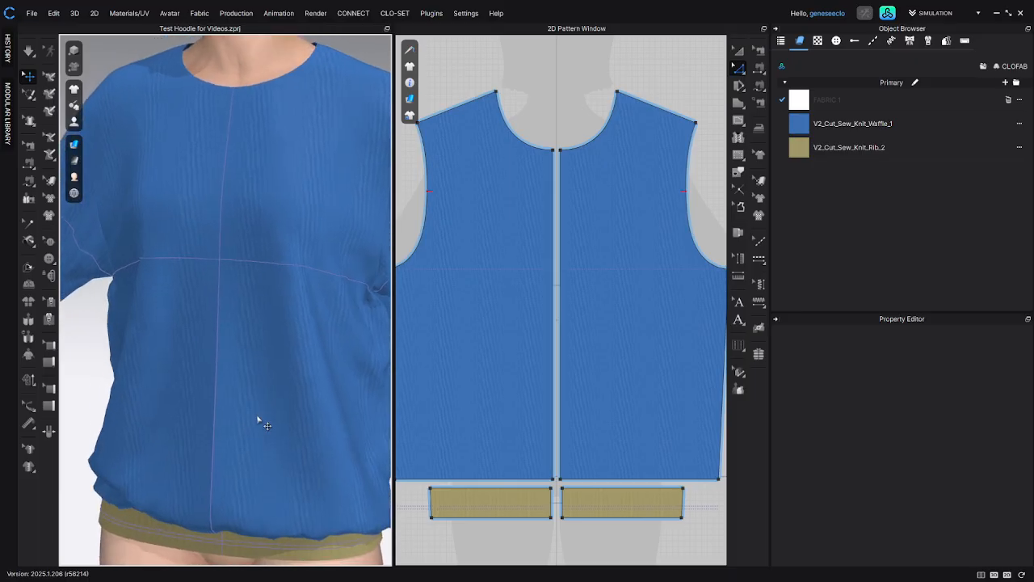
middle_click_drag(261, 417, 261, 401)
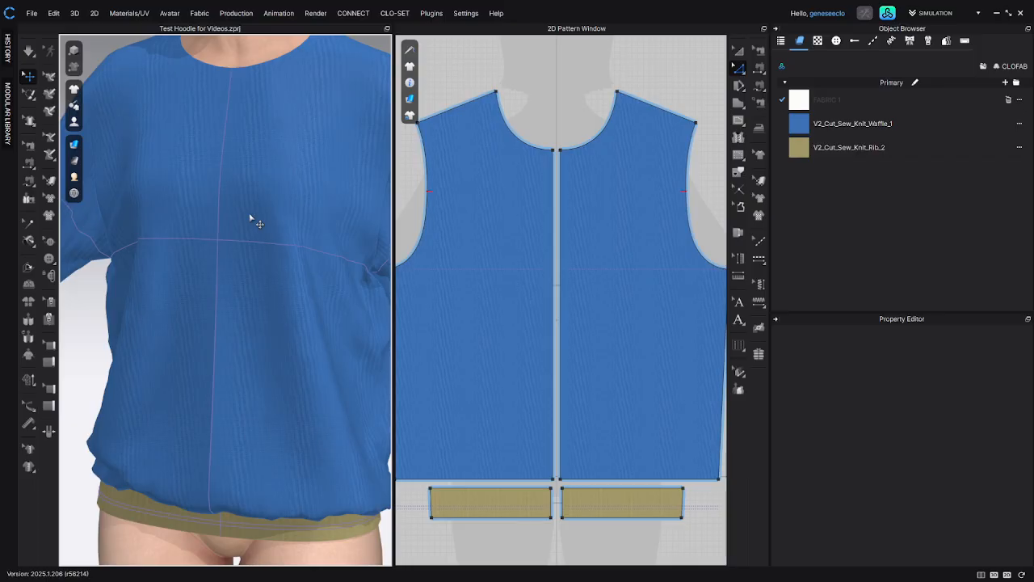
left_click(29, 52)
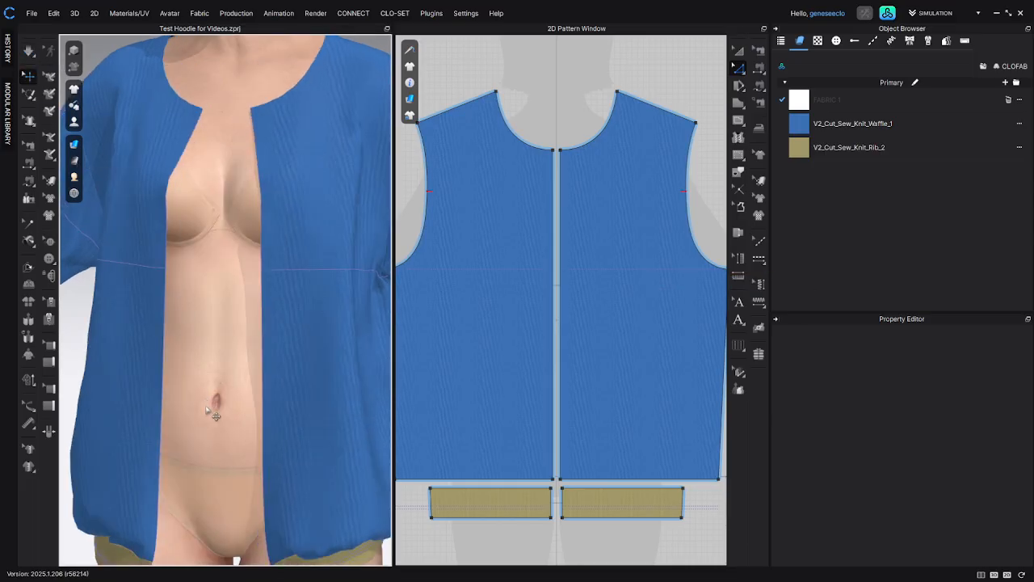
Step: Create a zipper along both centre-front edges of the 3D garment, from the neckline down to the bottom of the hem rib
middle_click_drag(223, 372, 226, 351)
scroll(227, 319, "up", 1)
scroll(225, 349, "down", 1)
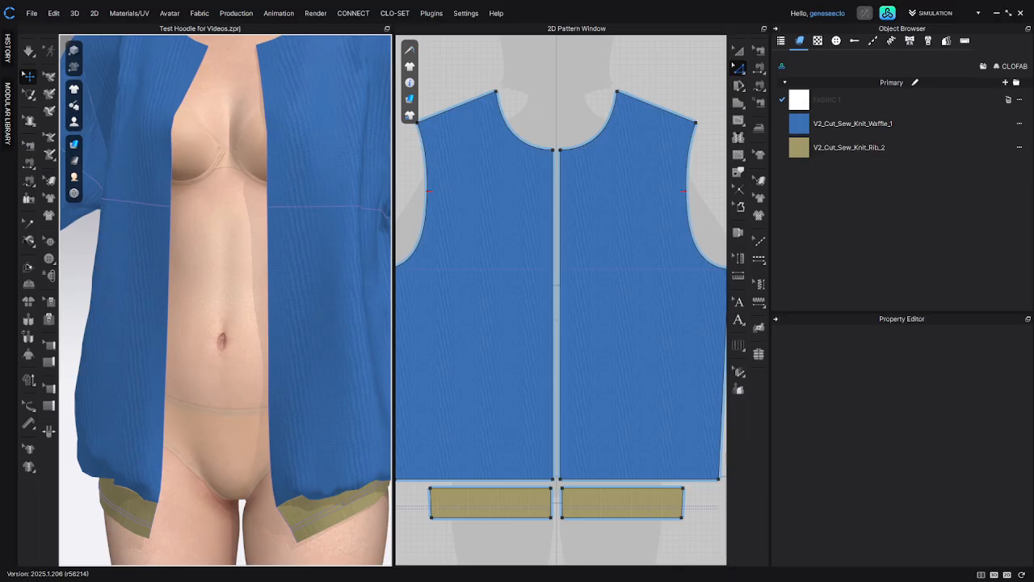
left_click(49, 320)
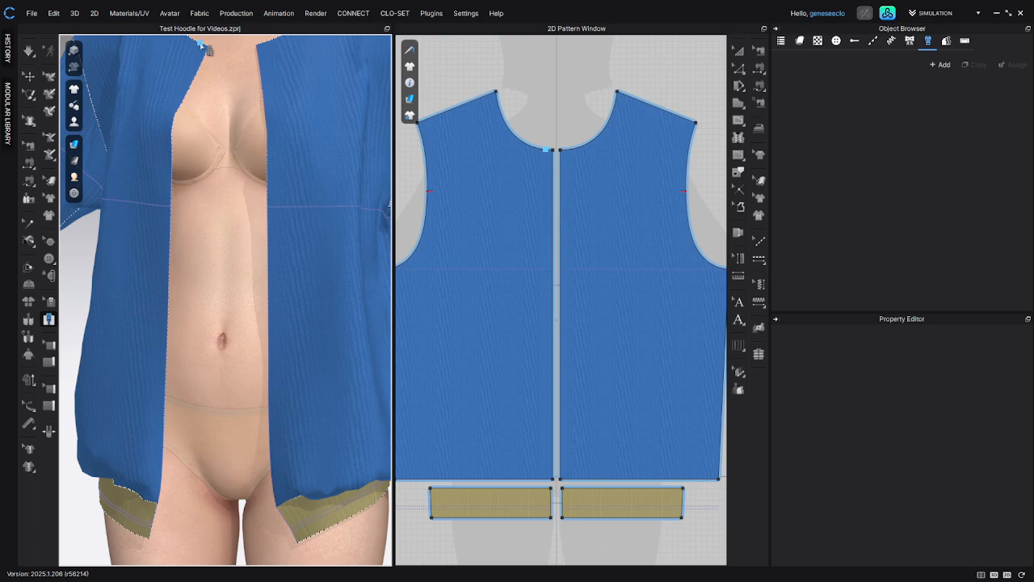
left_click_drag(205, 47, 214, 53)
left_click(209, 48)
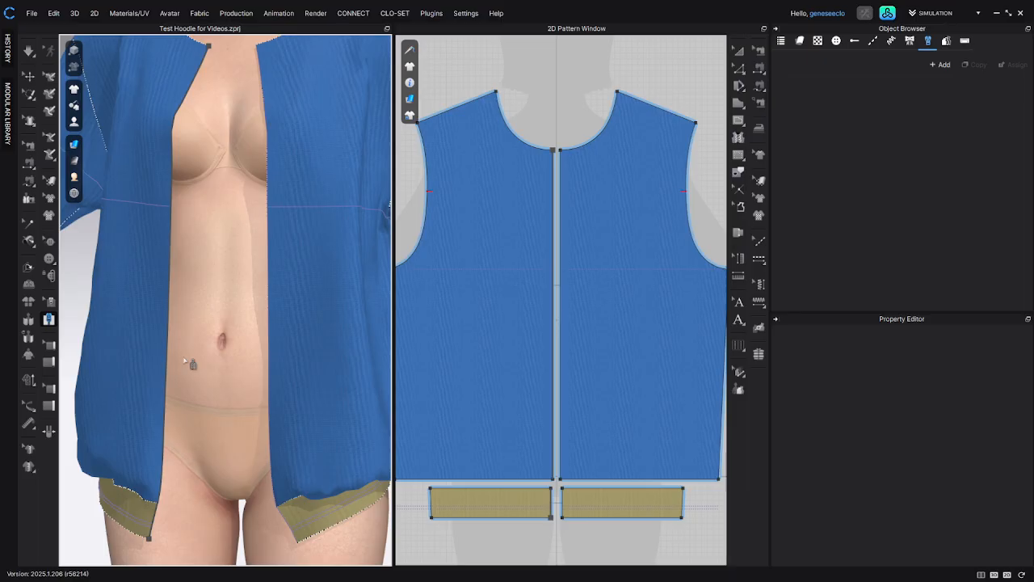
left_click(257, 47)
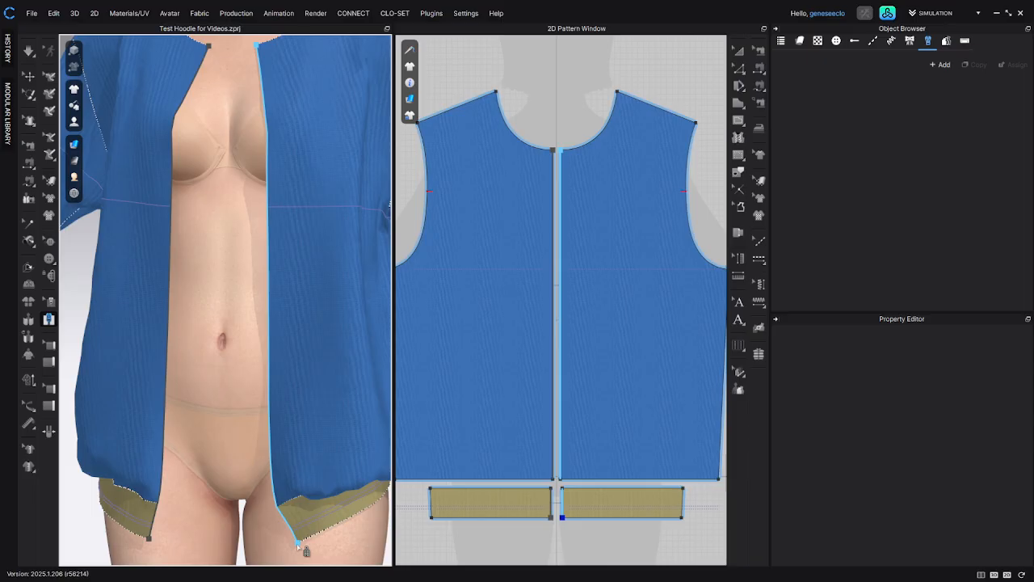
double_click(305, 550)
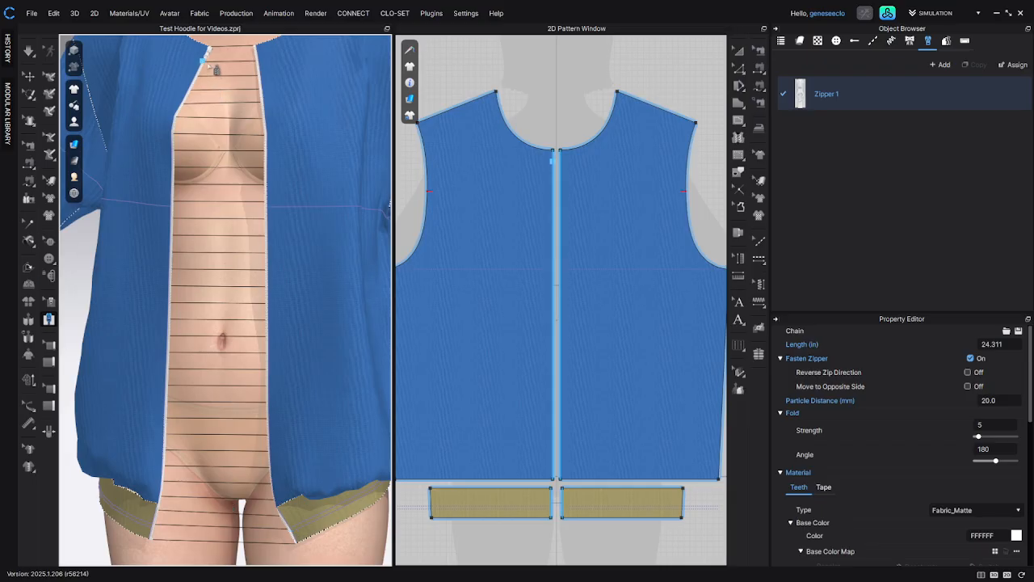
Step: Simulate the garment to draw the two front edges together at the zipper
scroll(209, 64, "down", 3)
scroll(209, 64, "up", 9)
middle_click_drag(207, 84, 216, 404)
scroll(215, 400, "down", 8)
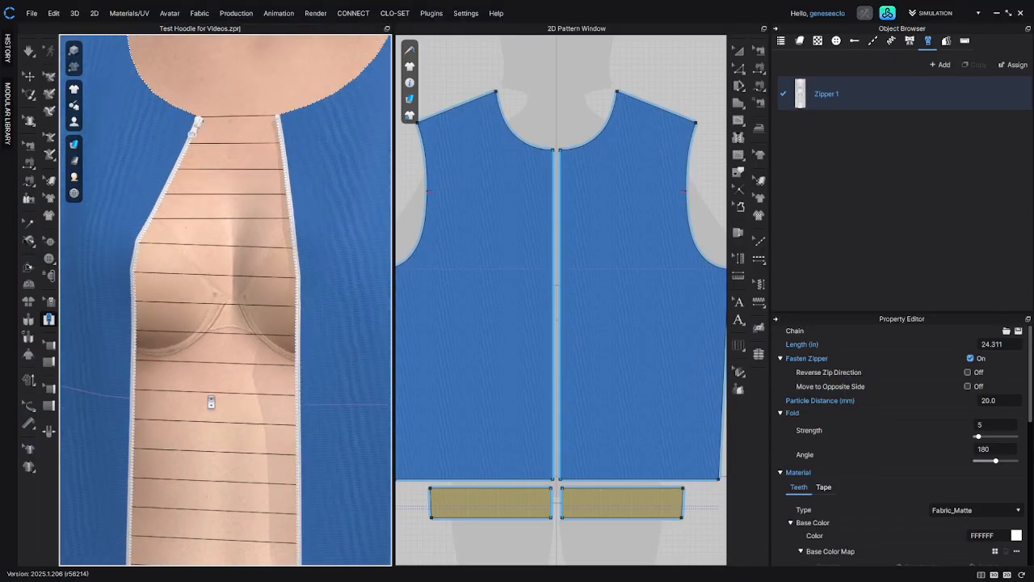
mouse_move(66, 98)
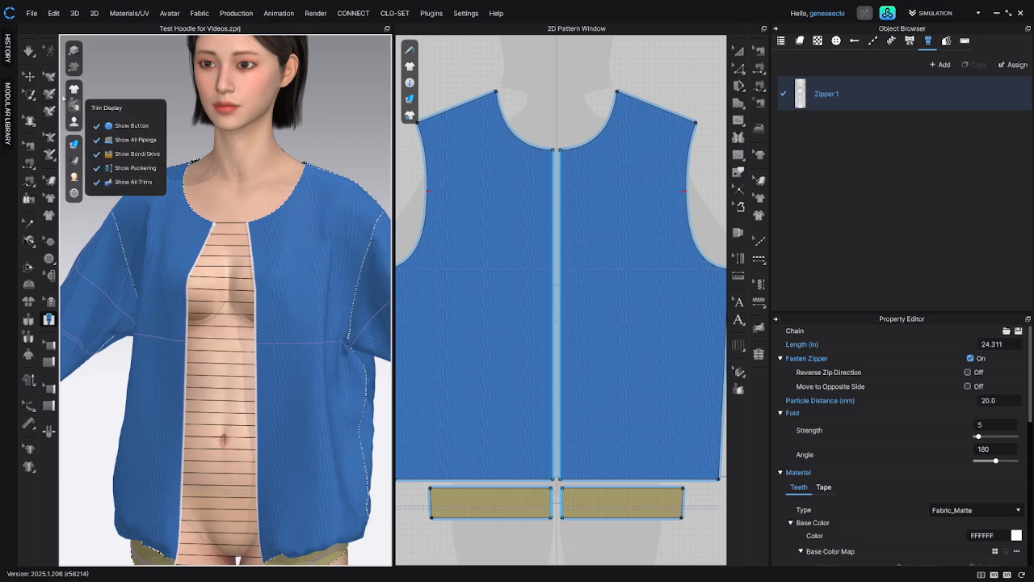
left_click(30, 53)
key("space")
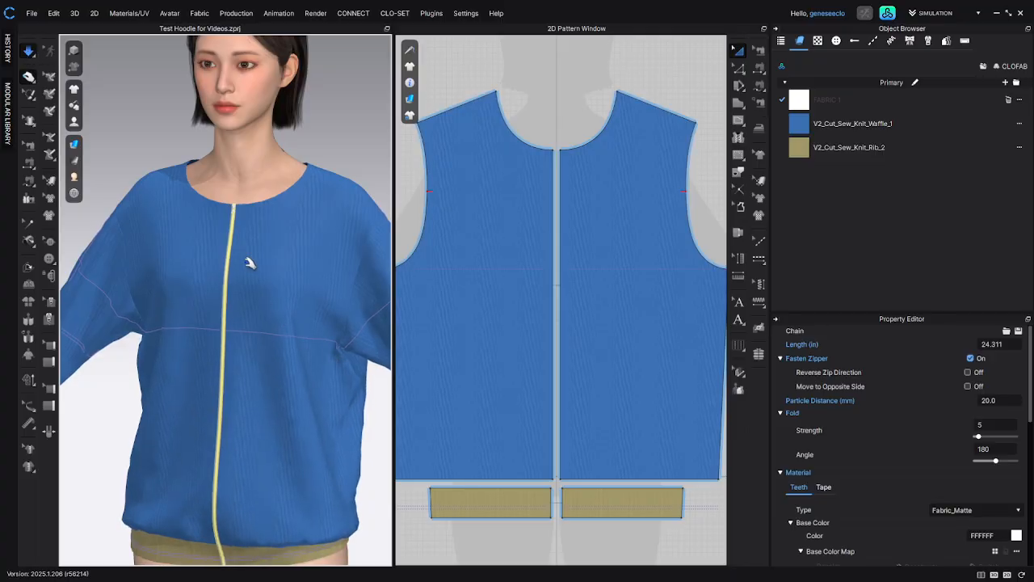
Step: Stop the simulation and move the zipper puller a short way down the chain from the neckline
scroll(247, 264, "up", 3)
scroll(248, 264, "up", 4)
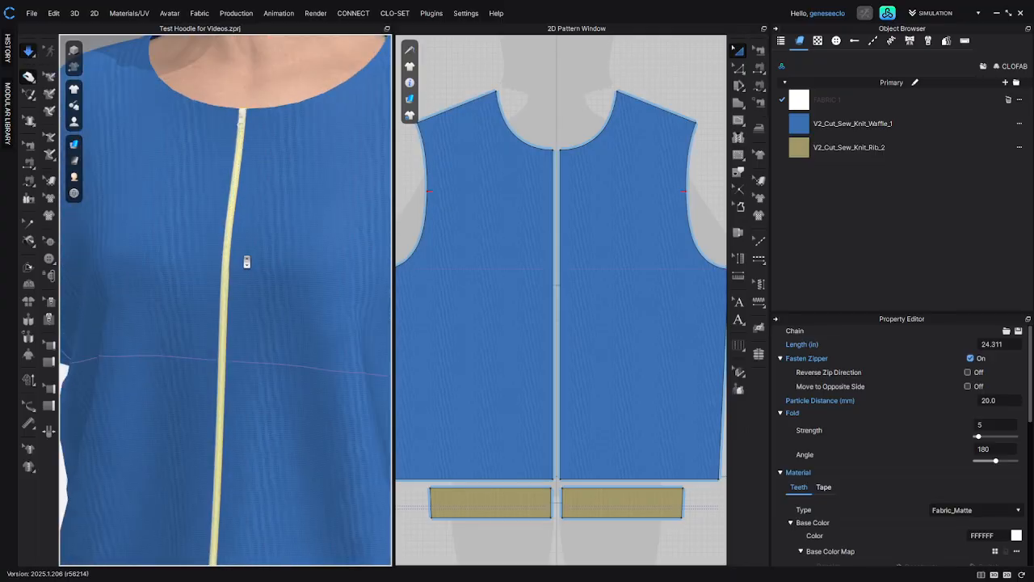
scroll(254, 261, "up", 5)
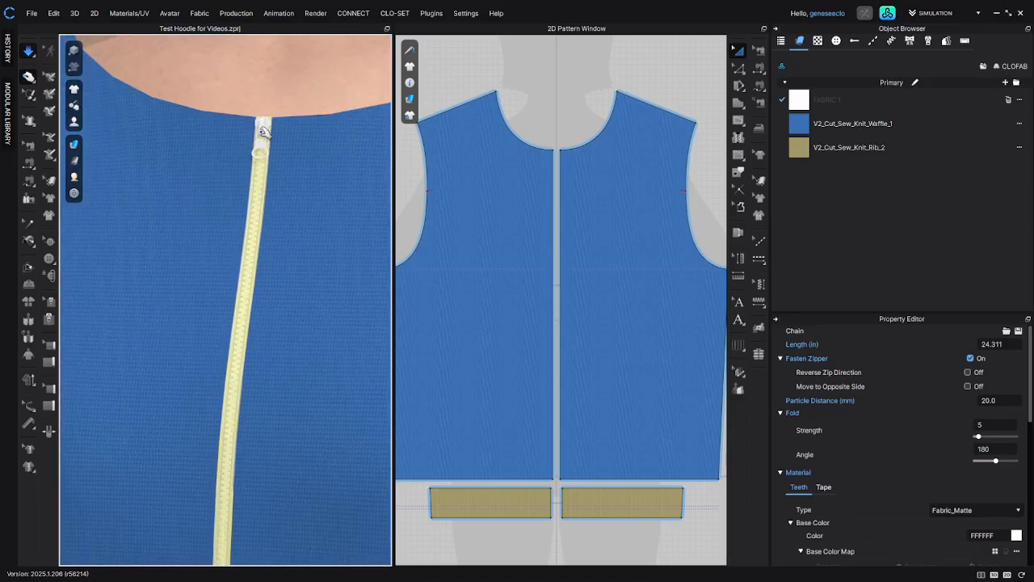
left_click(261, 150)
left_click(261, 151)
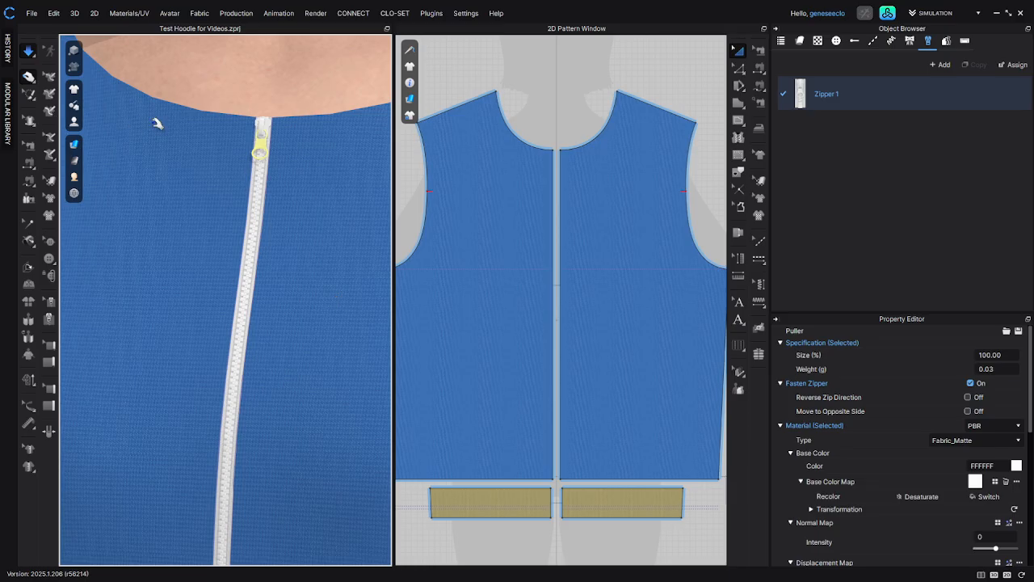
left_click(29, 54)
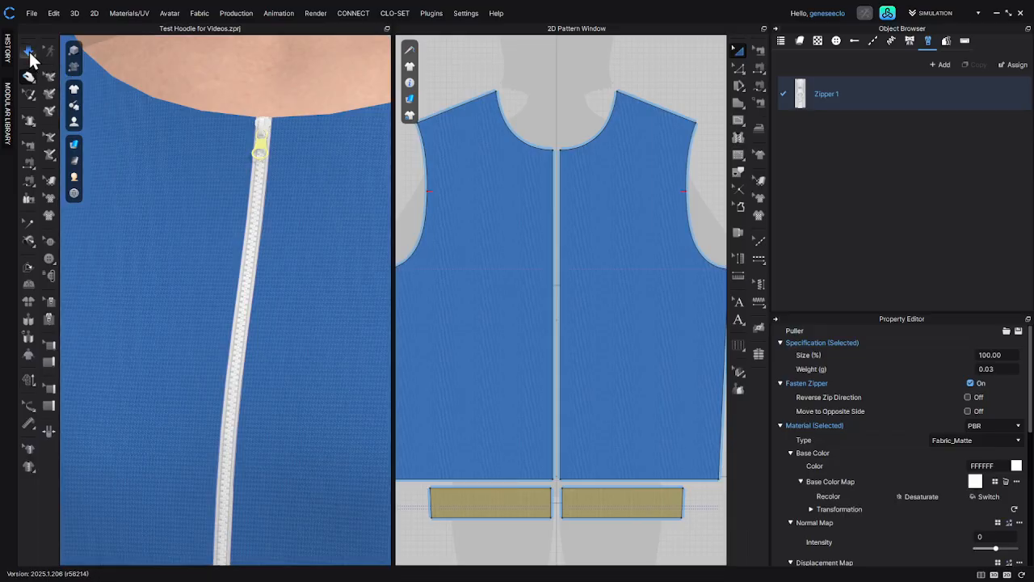
left_click(29, 75)
mouse_move(271, 154)
left_mouse_down()
mouse_move(267, 218)
mouse_move(272, 146)
left_mouse_up()
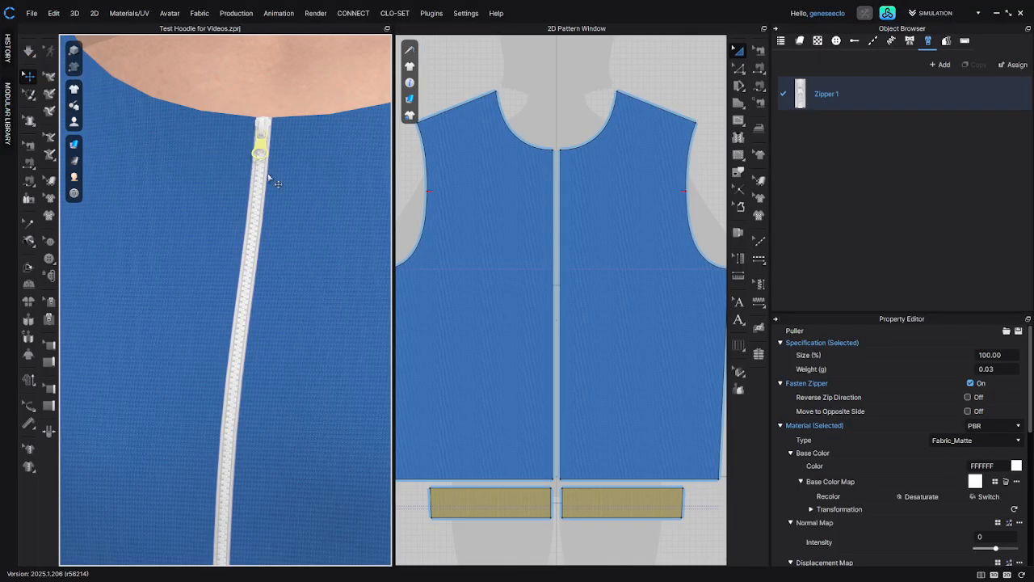
left_click_drag(270, 152, 270, 228)
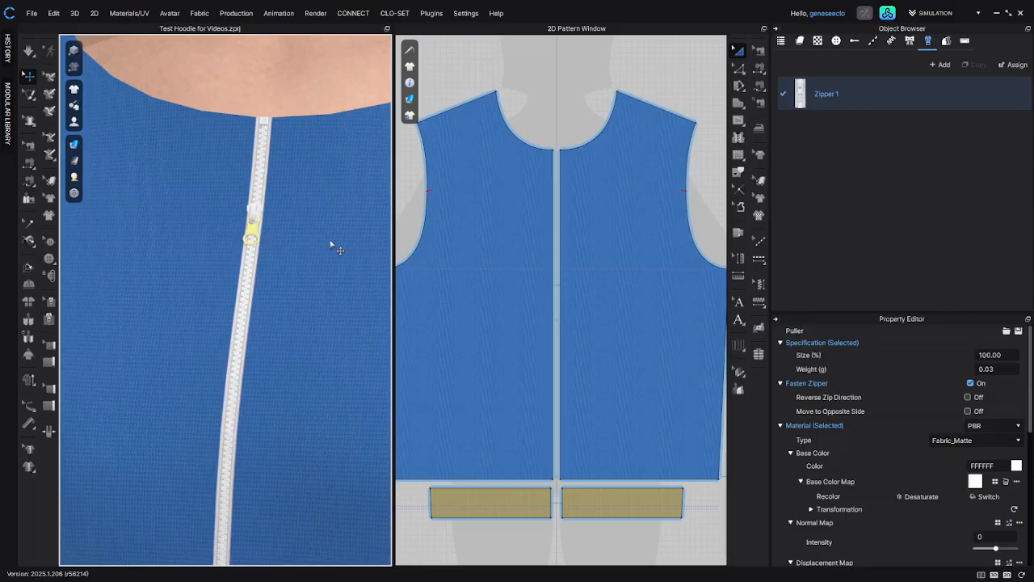
Step: Run the simulation briefly to open the zipper above the lowered slider, and stop it
left_click(28, 52)
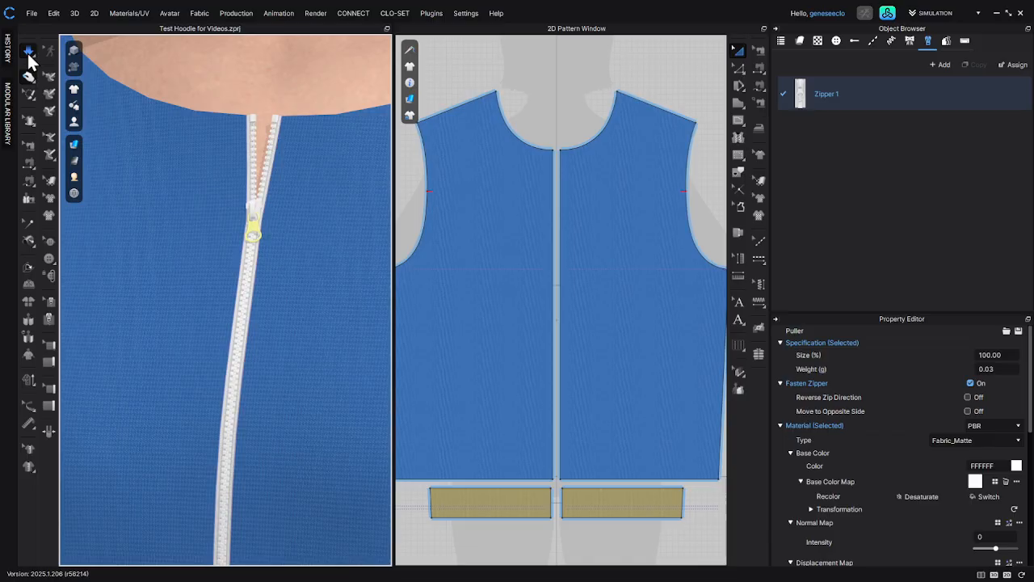
left_click(29, 52)
scroll(303, 330, "down", 10)
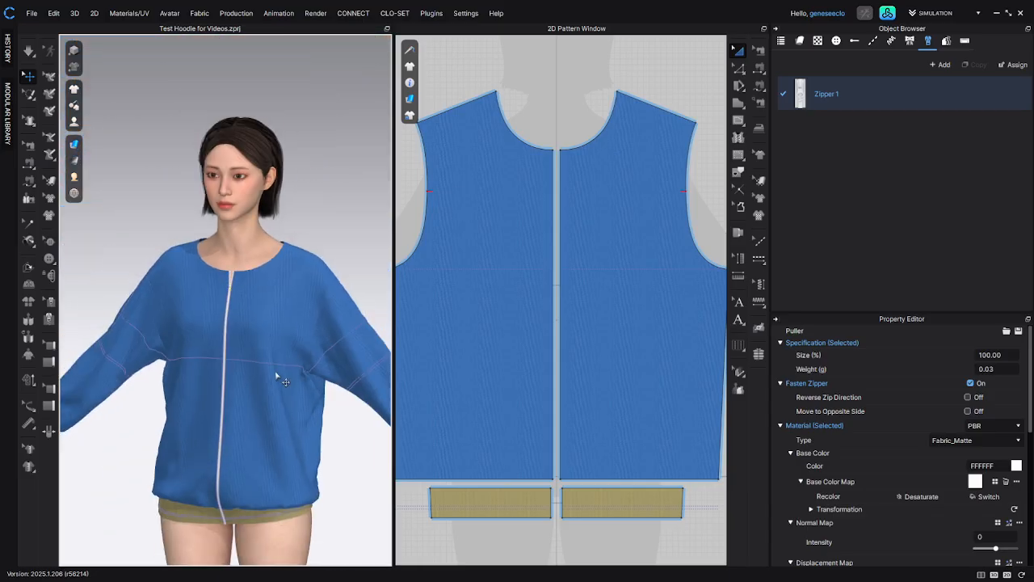
middle_click_drag(278, 372, 280, 294)
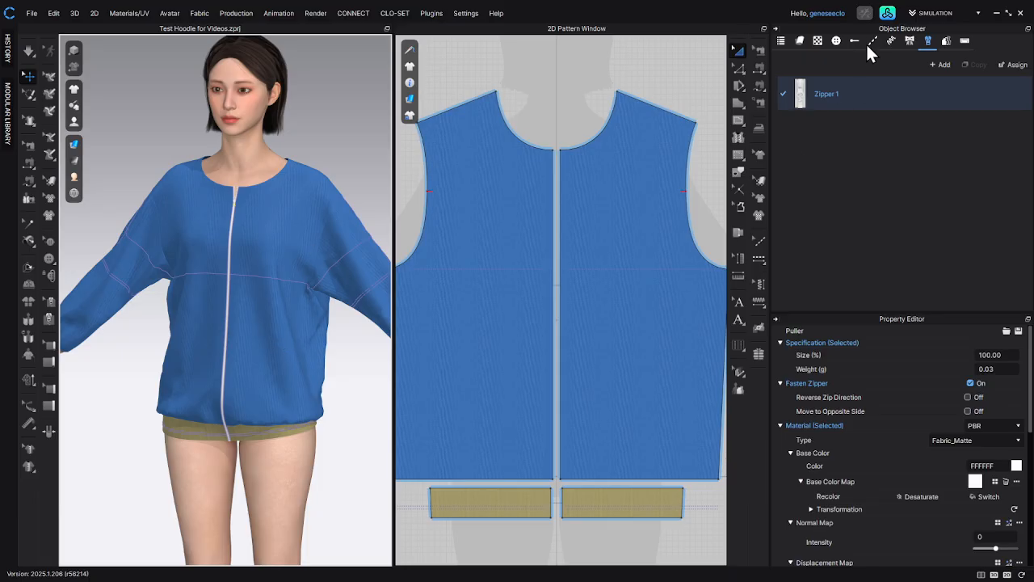
Step: Look at the Garment category in the CLO asset library and close the library window
left_click(888, 13)
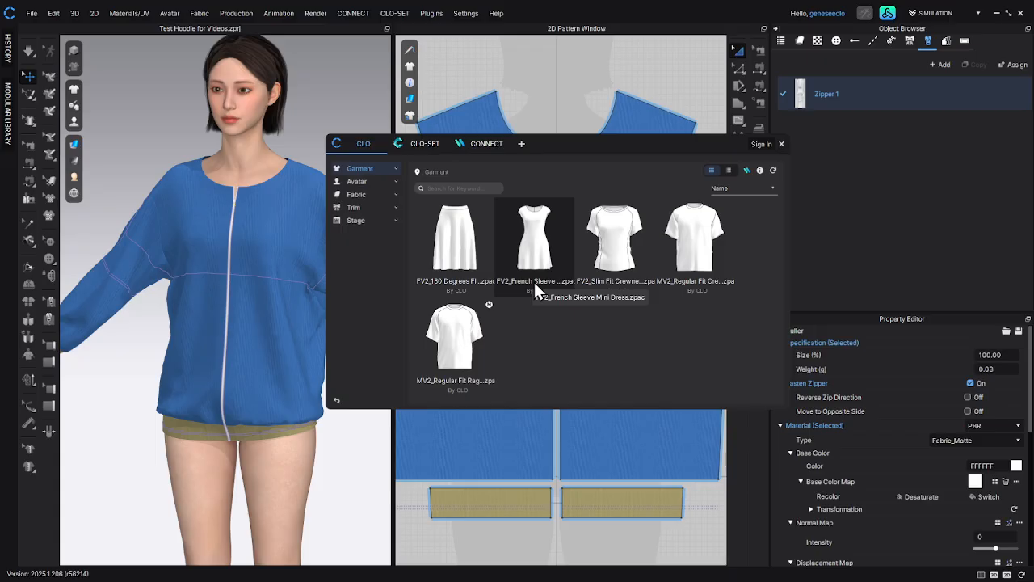
left_click(781, 144)
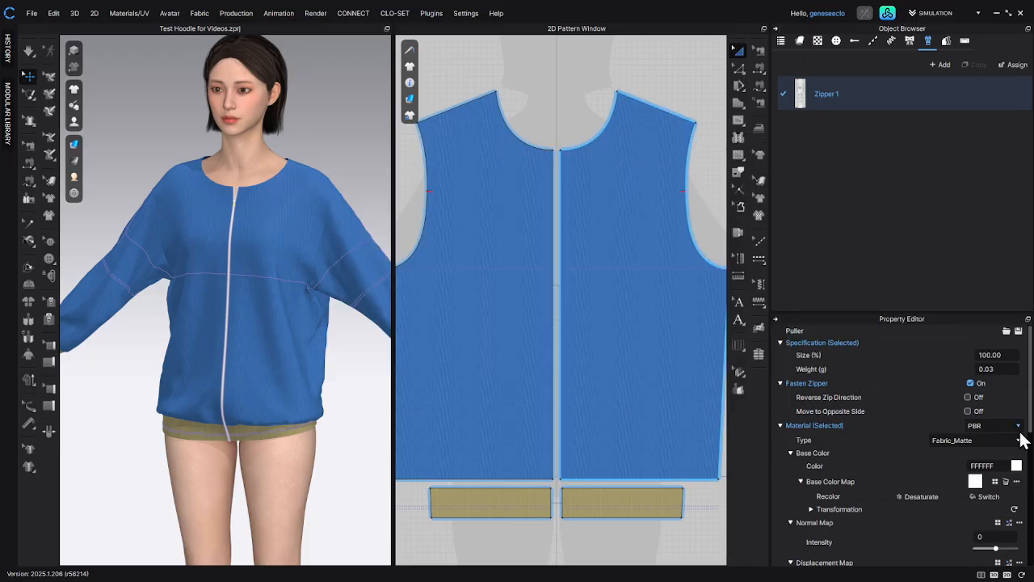